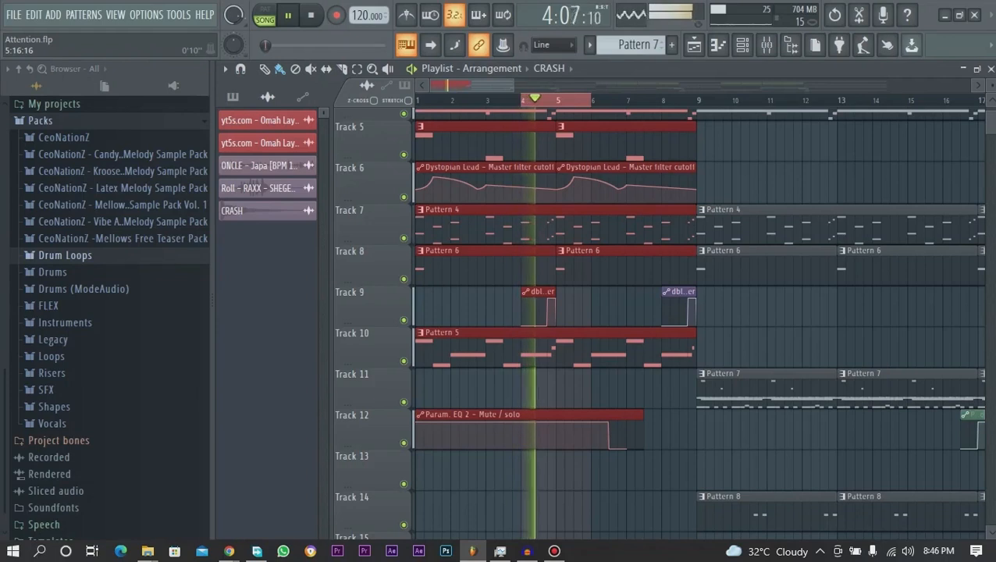
Stop playback and open the dblue.TapeStop effect on the Master mixer track
{"action": "key", "text": "space"}
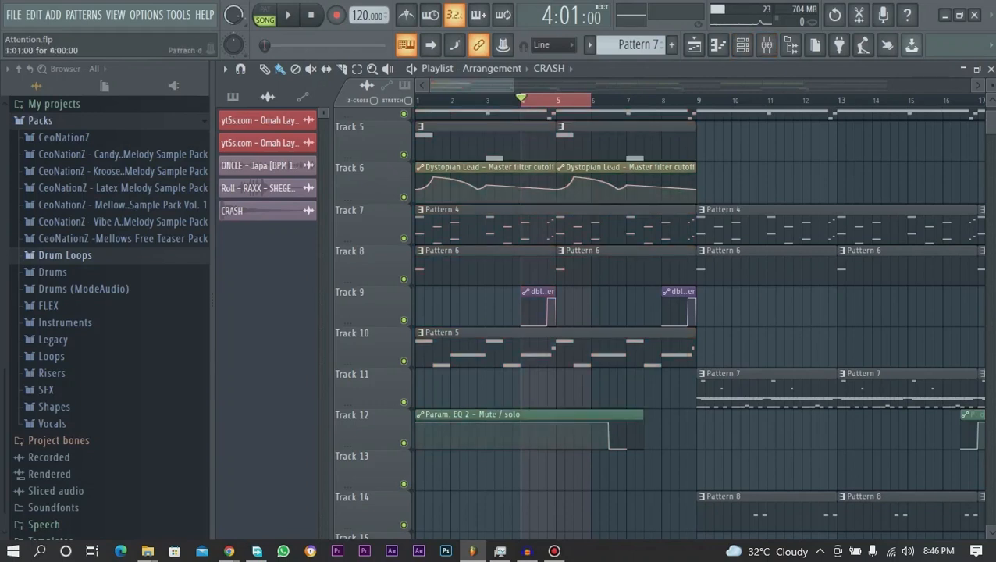
{"action": "left_click", "coordinate": [742, 44]}
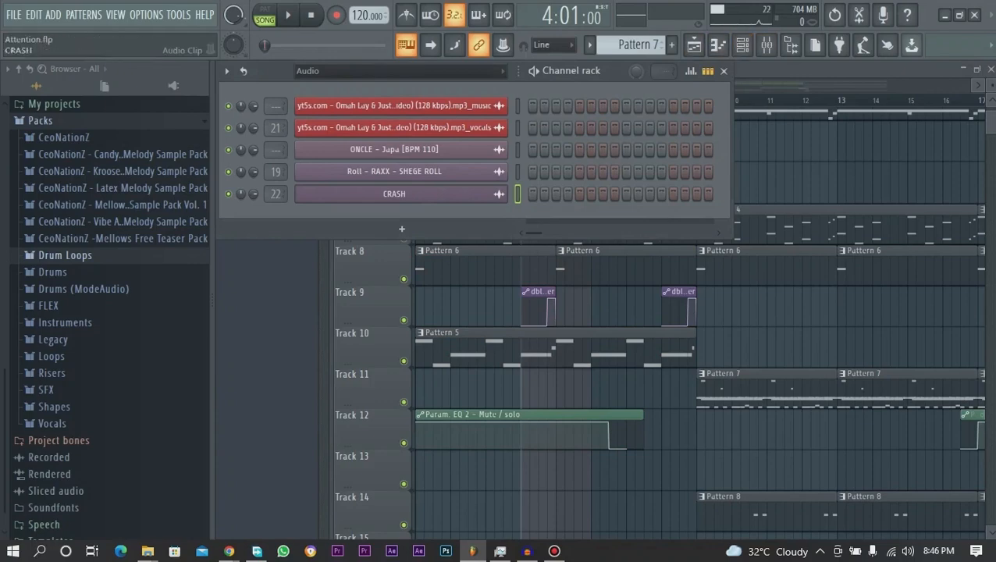
{"action": "left_click", "coordinate": [767, 45]}
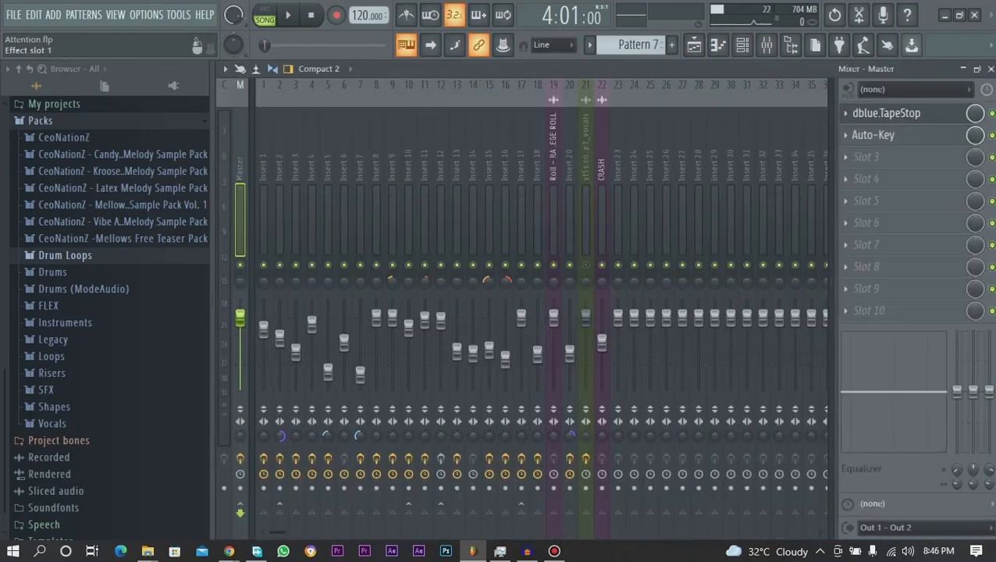
{"action": "left_click", "coordinate": [886, 114]}
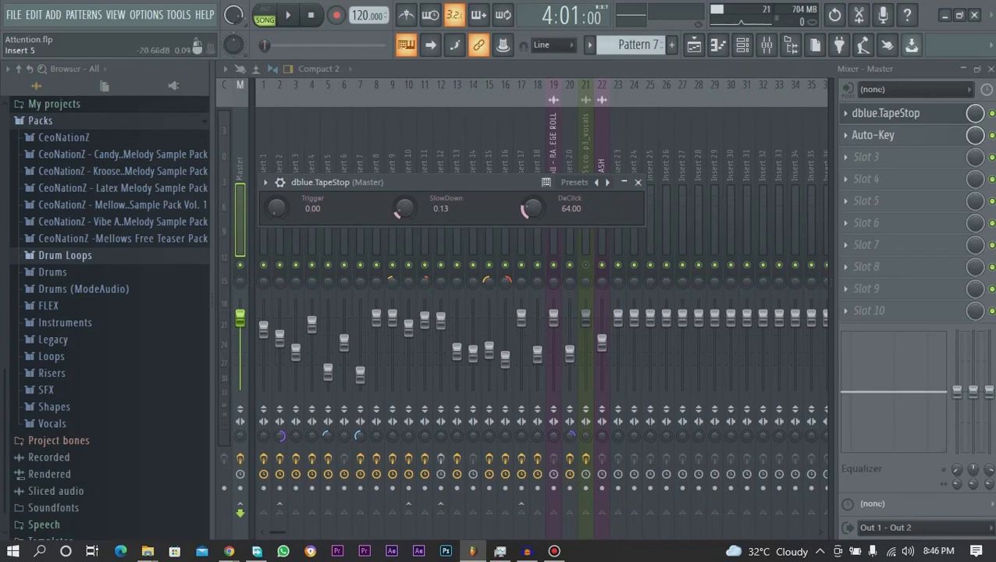
View the playlist, reopen the Master track's dblue.TapeStop effect, and play the song briefly from bar 4
{"action": "left_click", "coordinate": [694, 45]}
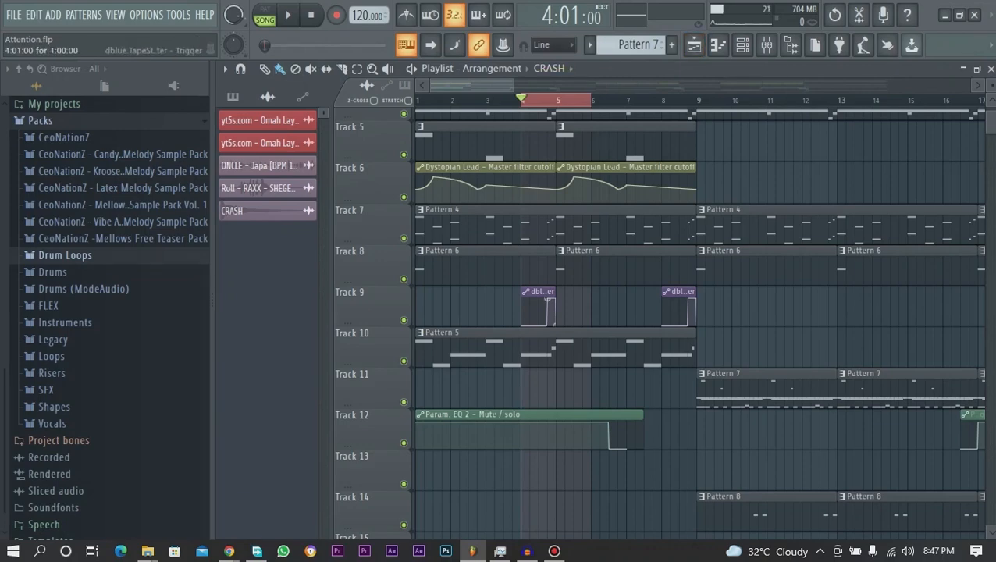
{"action": "key", "text": "F9"}
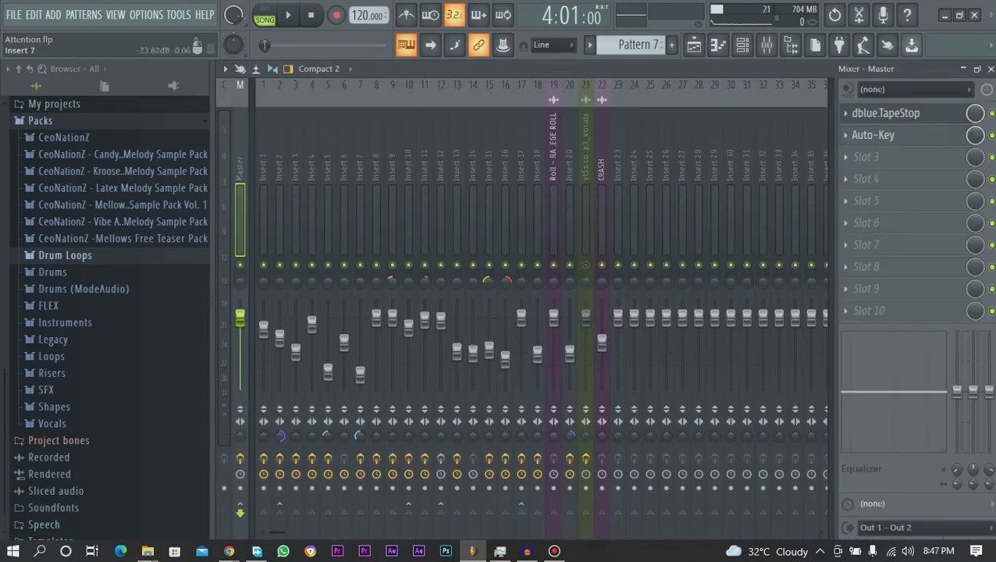
{"action": "left_click", "coordinate": [897, 113]}
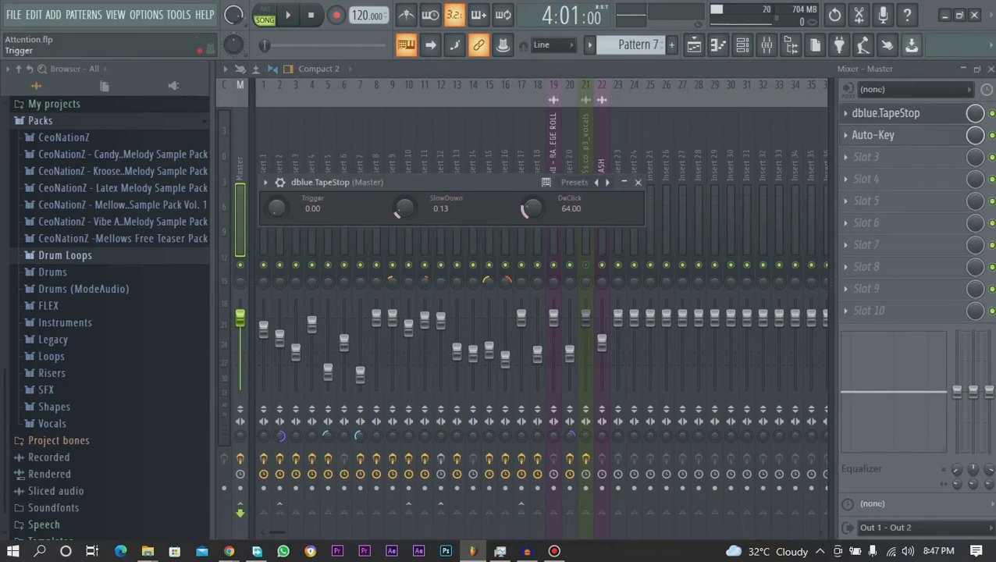
{"action": "key", "text": "space"}
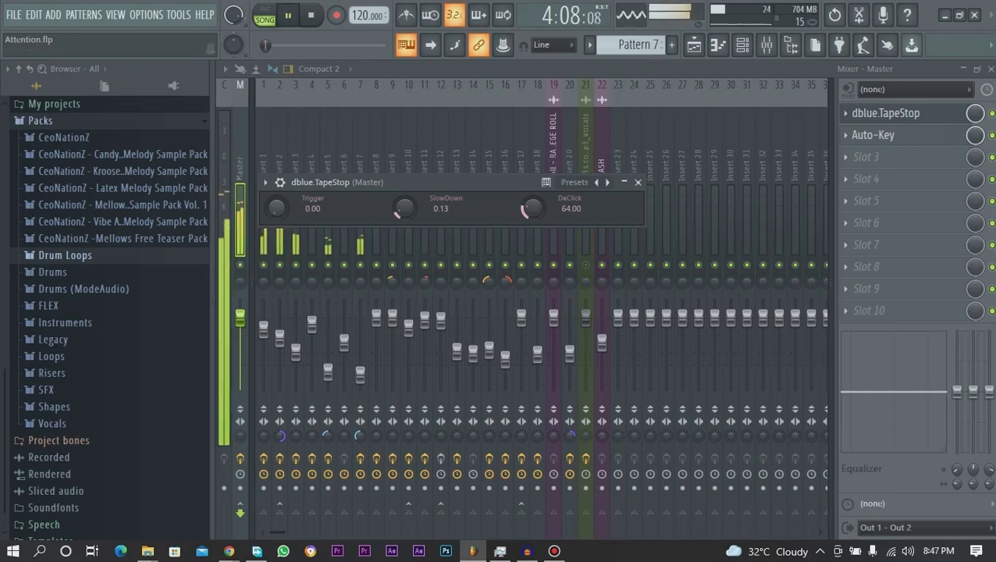
{"action": "key", "text": "space"}
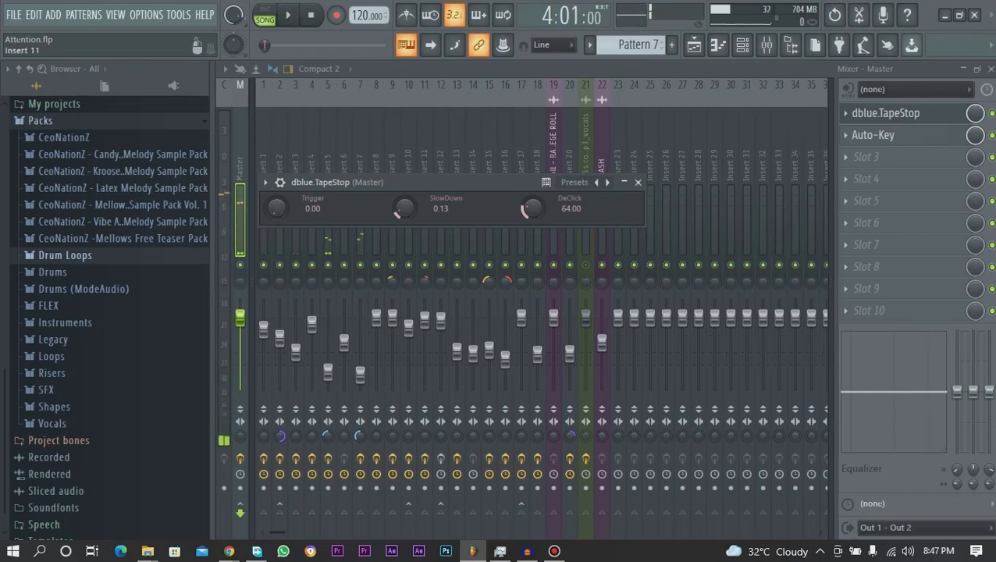
Show the TapeStop window over the playlist and play the song through the existing Trigger automation at bar 4
{"action": "left_click", "coordinate": [766, 45]}
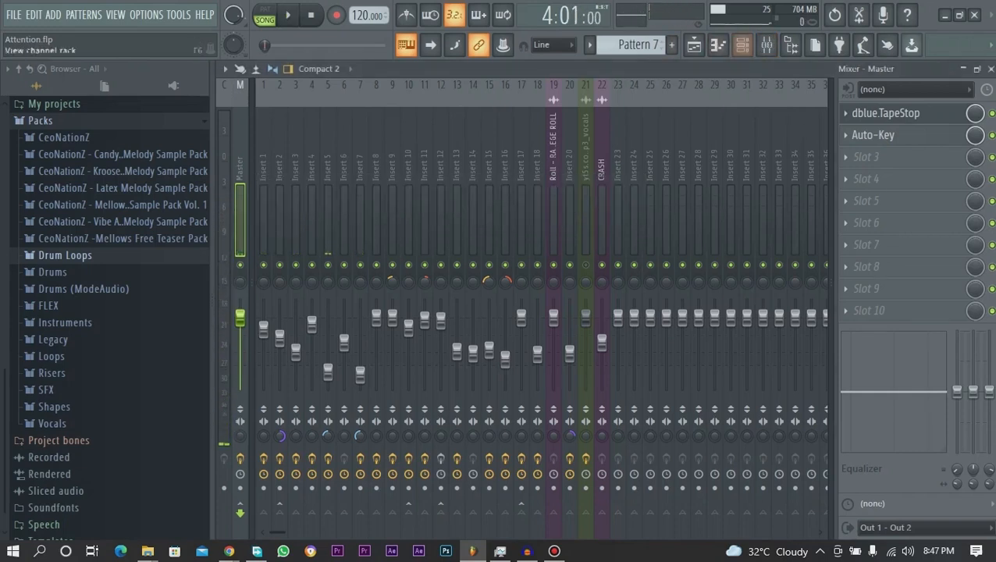
{"action": "left_click", "coordinate": [766, 45]}
{"action": "left_click_drag", "start_coordinate": [468, 181], "coordinate": [708, 181]}
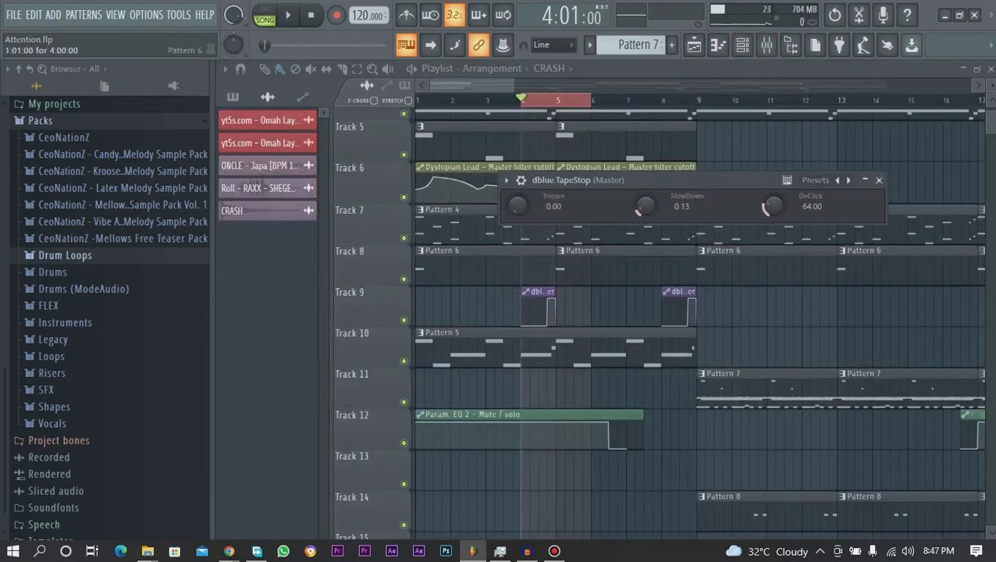
{"action": "key", "text": "space"}
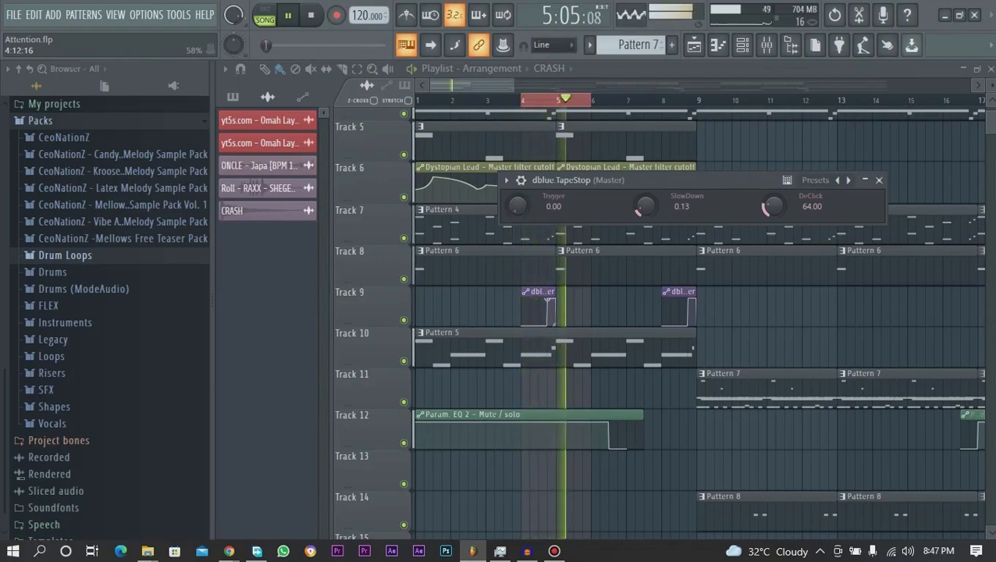
{"action": "key", "text": "space"}
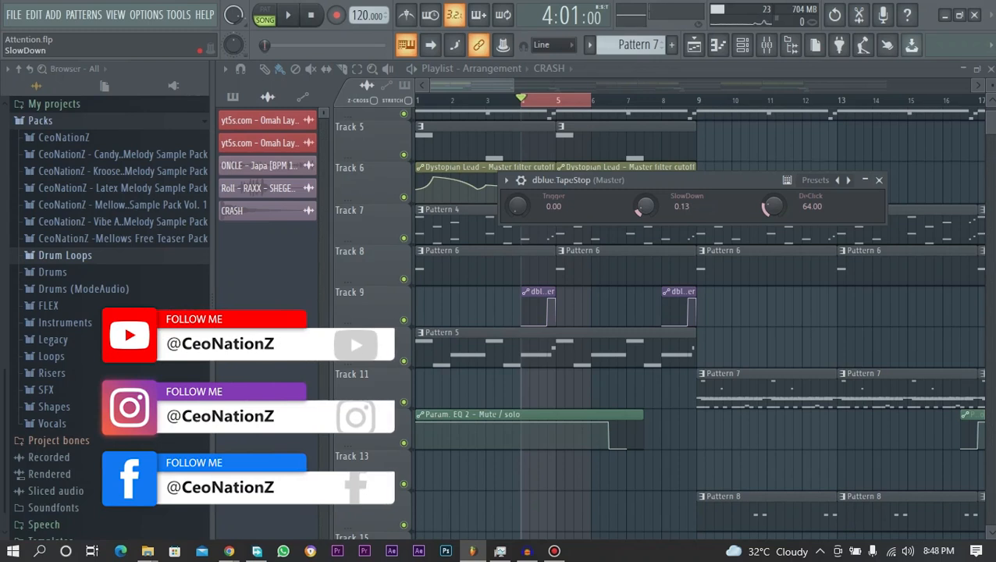
Try TapeStop's SlowDown at 0.82 and at 0.06, playing the song from bar 4 with each setting
{"action": "key", "text": "space"}
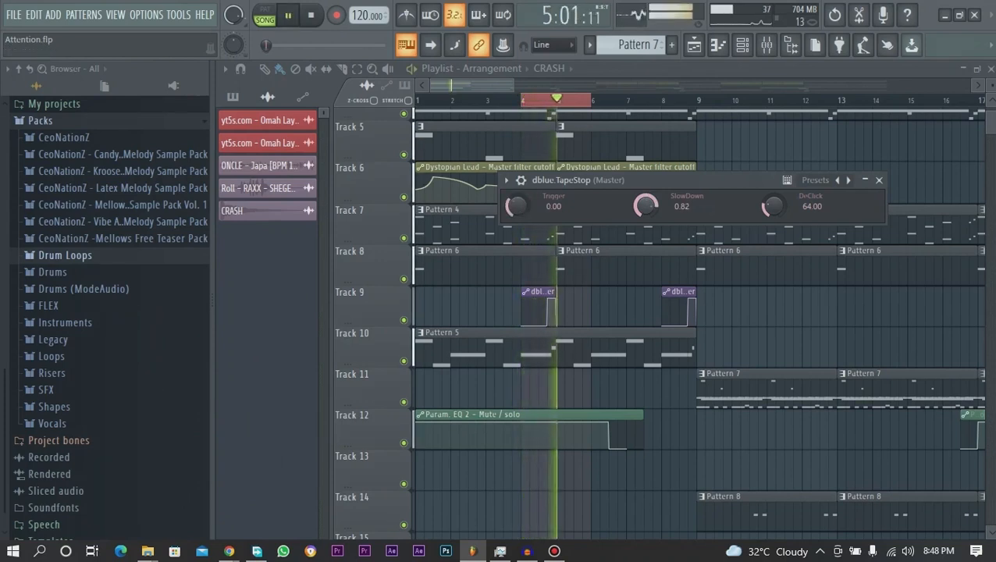
{"action": "key", "text": "space"}
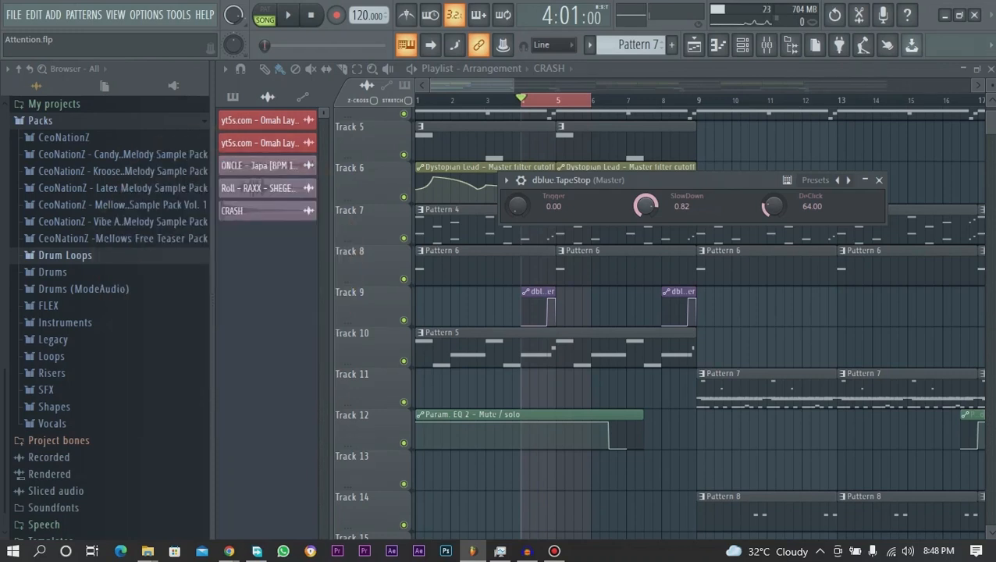
{"action": "left_click_drag", "start_coordinate": [645, 205], "coordinate": [646, 202]}
{"action": "left_click_drag", "start_coordinate": [646, 205], "coordinate": [645, 248]}
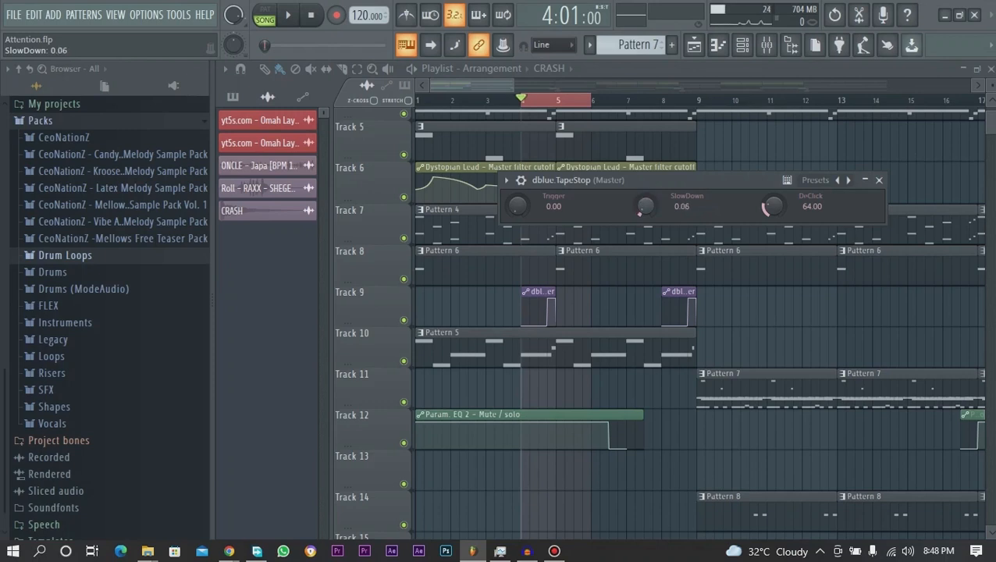
{"action": "key", "text": "space"}
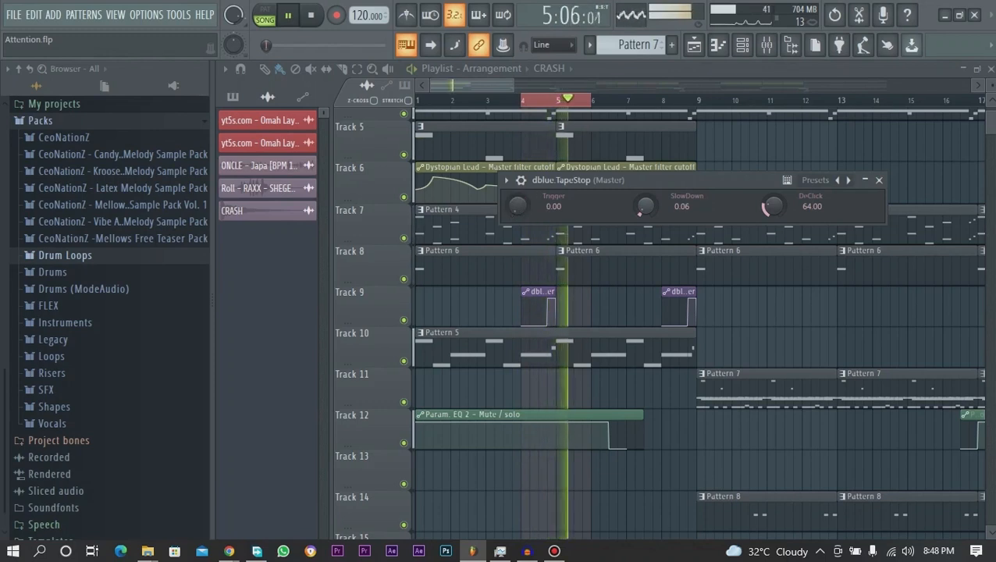
{"action": "key", "text": "space"}
Set TapeStop's SlowDown to 0.13 and play the song from bar 4 past the tape stop
{"action": "left_click_drag", "start_coordinate": [646, 206], "coordinate": [646, 202]}
{"action": "key", "text": "space"}
{"action": "key", "text": "space"}
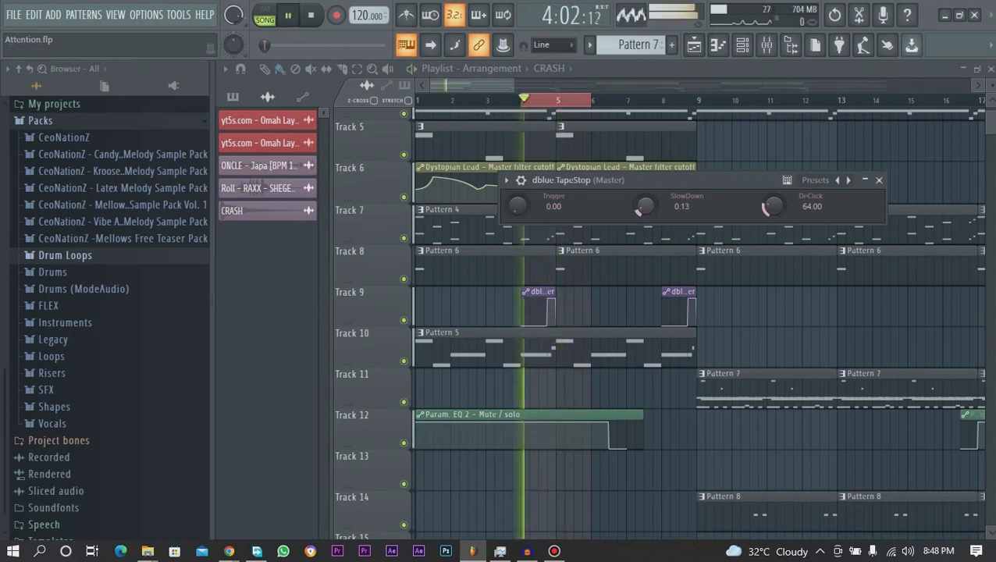
{"action": "key", "text": "space"}
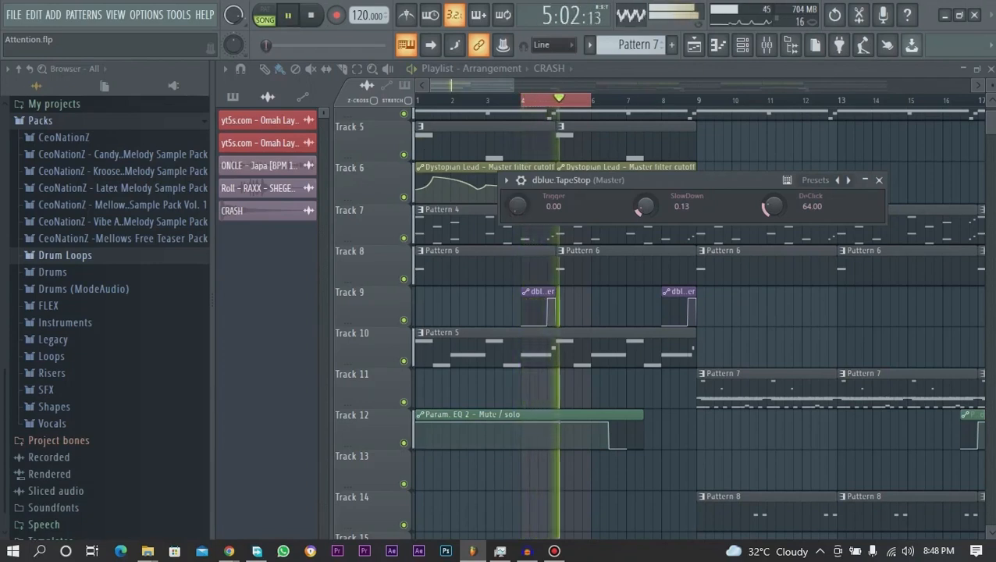
{"action": "key", "text": "space"}
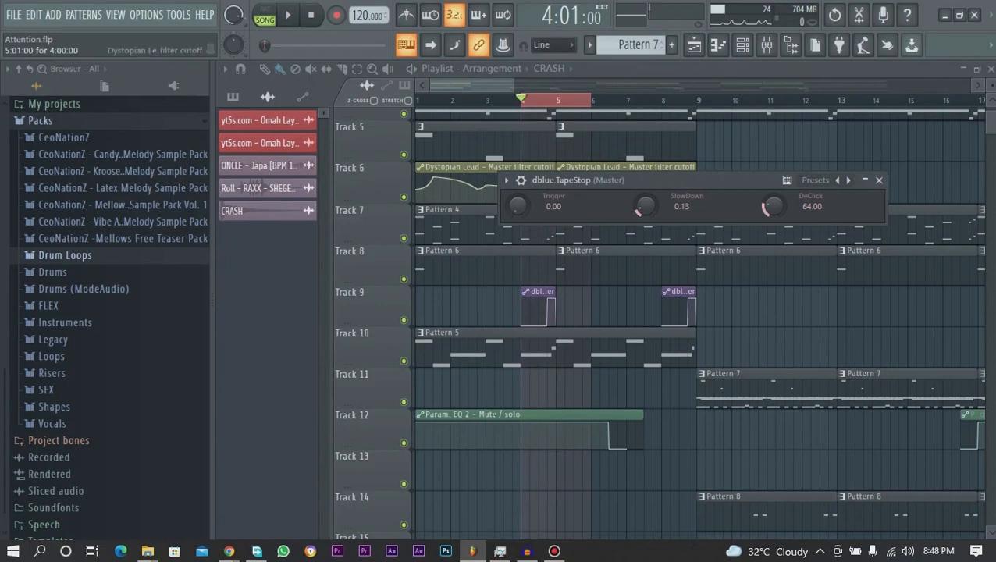
Create an automation clip for TapeStop's Trigger parameter and close the effect window
{"action": "left_click_drag", "start_coordinate": [726, 181], "coordinate": [766, 148]}
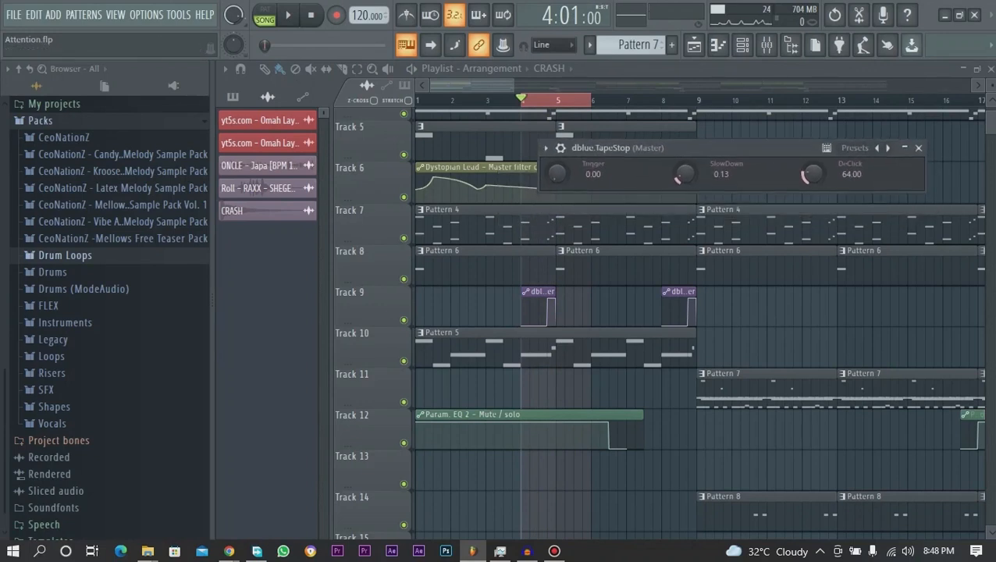
{"action": "right_click", "coordinate": [559, 173]}
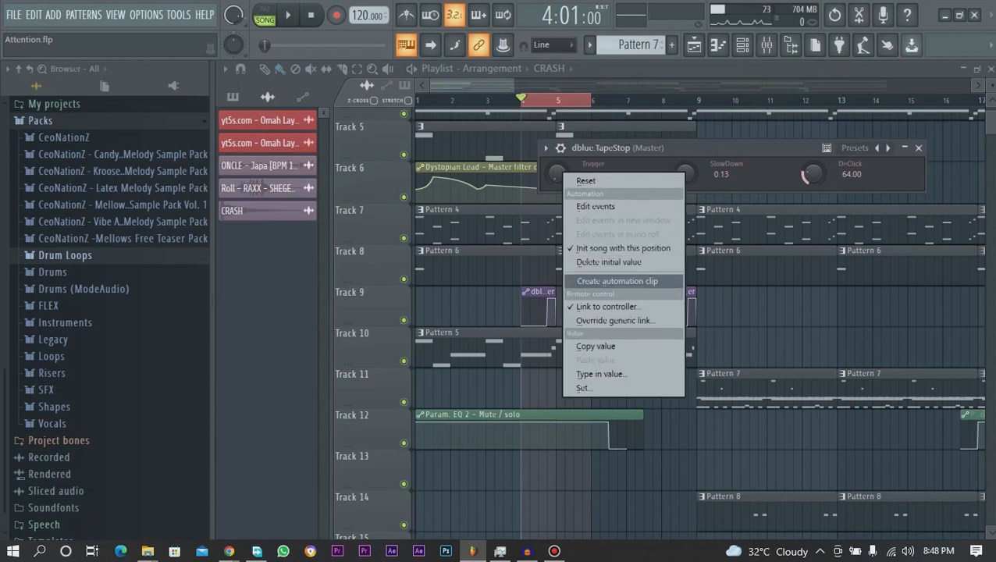
{"action": "left_click", "coordinate": [617, 281]}
{"action": "left_click", "coordinate": [919, 148]}
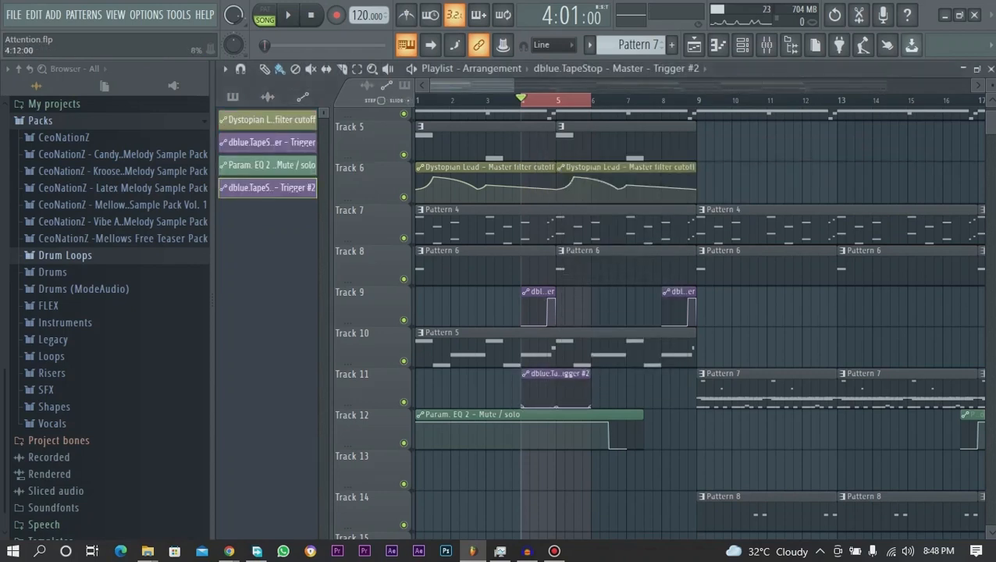
Add a Hold-mode point at 4:13:00 raised to 100% in the new Trigger clip, raise its end point, and lengthen the clip past bar 6
{"action": "right_click", "coordinate": [547, 406]}
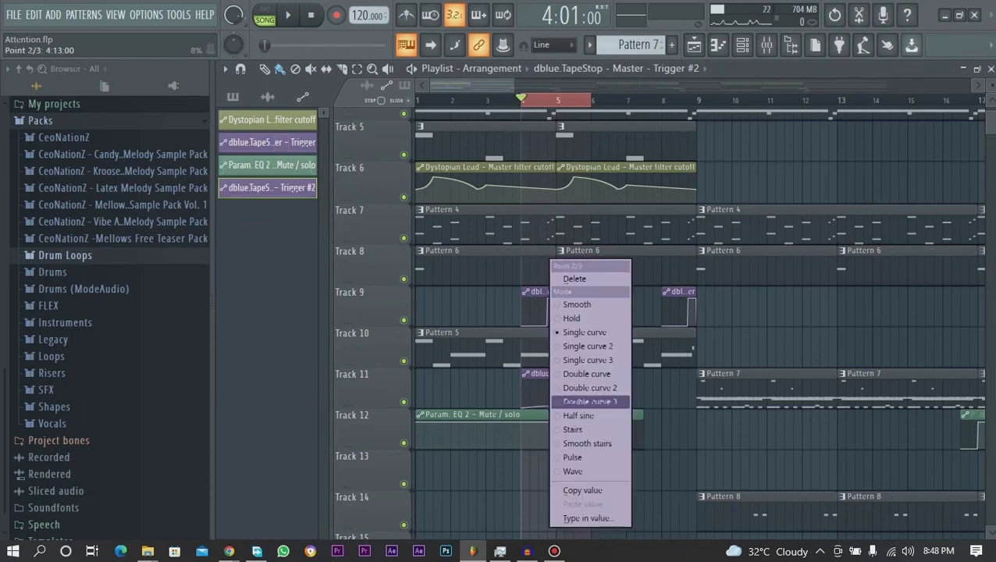
{"action": "left_click", "coordinate": [567, 315]}
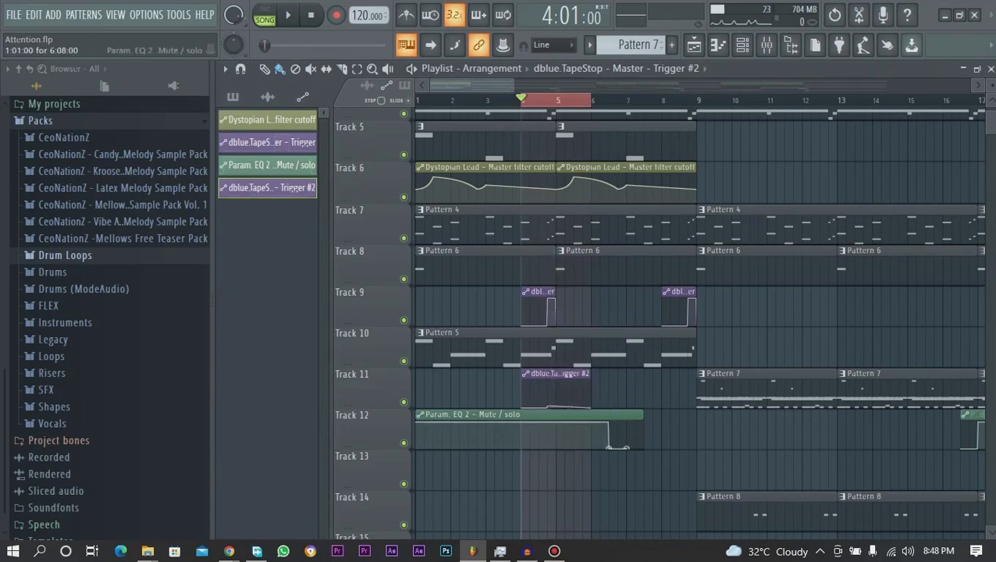
{"action": "left_click_drag", "start_coordinate": [548, 406], "coordinate": [548, 381]}
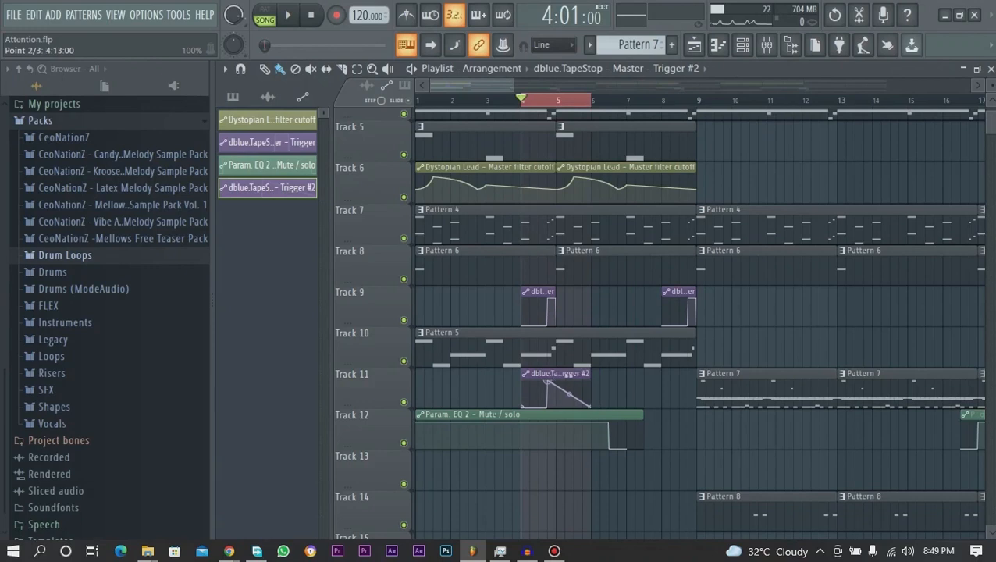
{"action": "left_click_drag", "start_coordinate": [591, 407], "coordinate": [591, 388]}
{"action": "left_click_drag", "start_coordinate": [591, 388], "coordinate": [617, 375]}
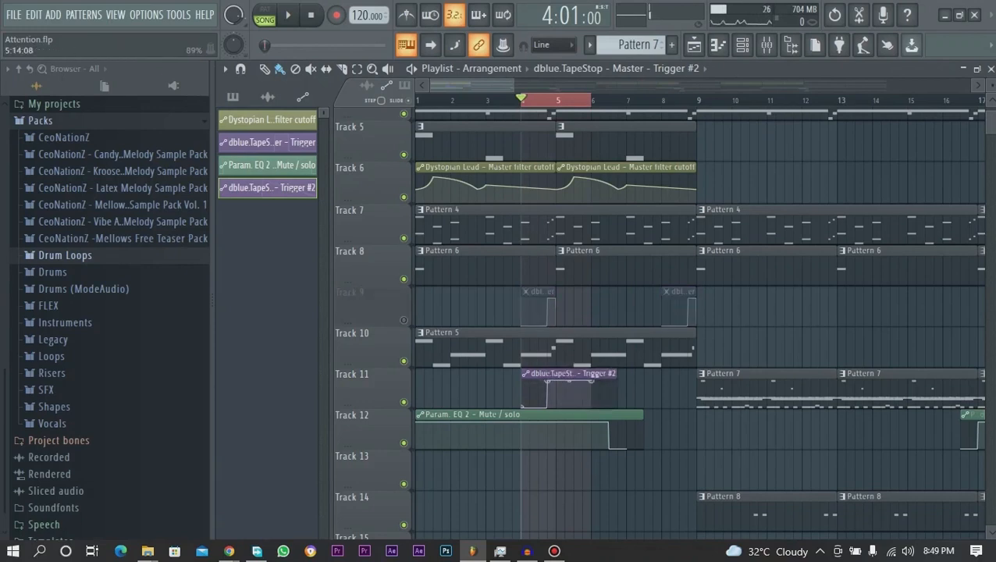
Add a point that drops the Trigger automation to 0% at the start of bar 5, and play the result from bar 4
{"action": "right_click", "coordinate": [582, 381]}
{"action": "left_click_drag", "start_coordinate": [582, 382], "coordinate": [565, 406]}
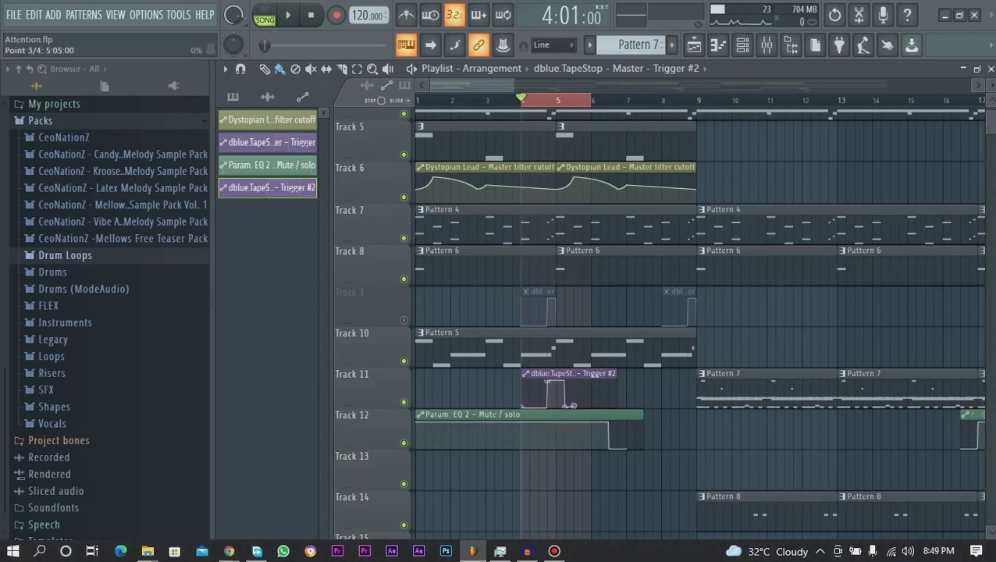
{"action": "left_click_drag", "start_coordinate": [565, 405], "coordinate": [557, 406]}
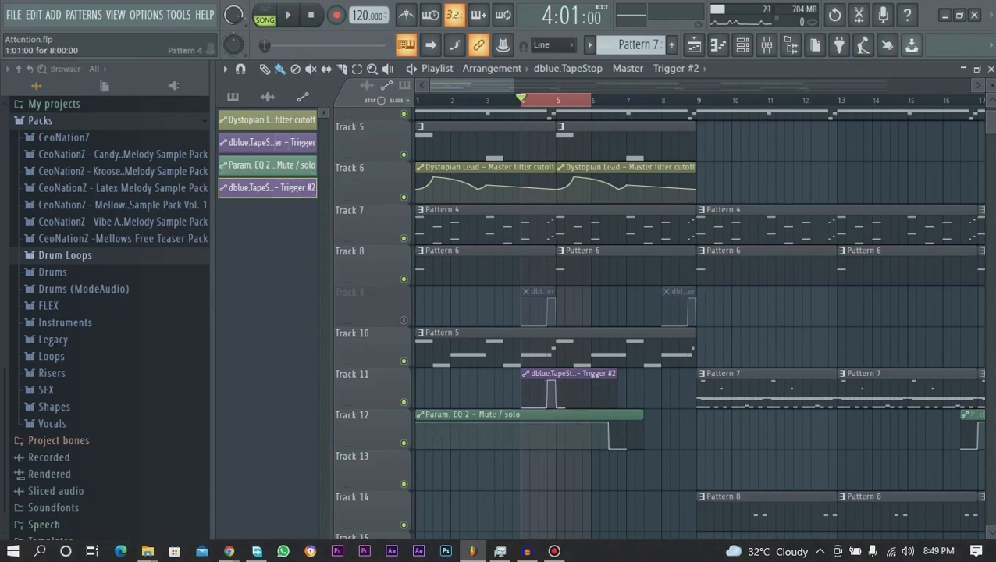
{"action": "key", "text": "space"}
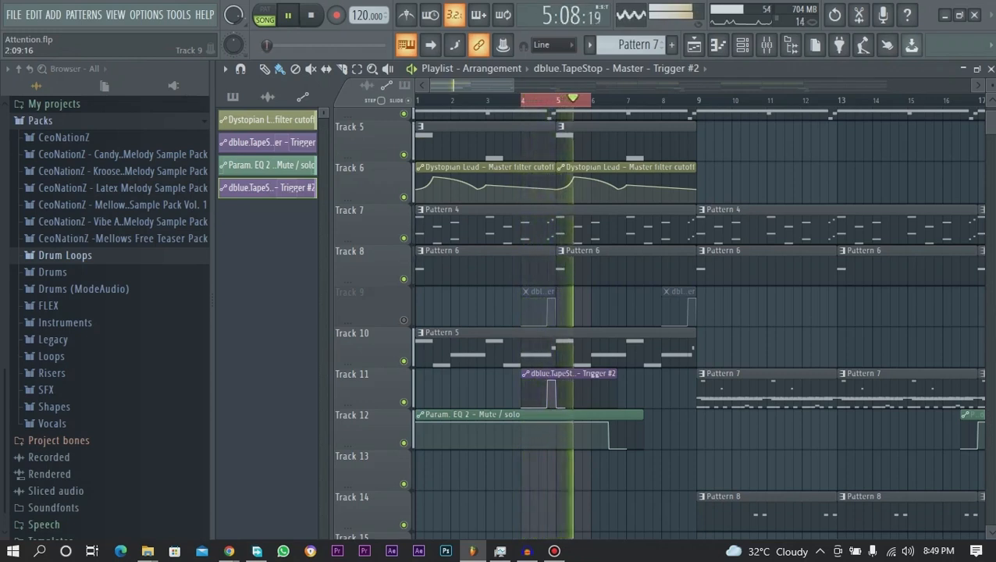
{"action": "key", "text": "space"}
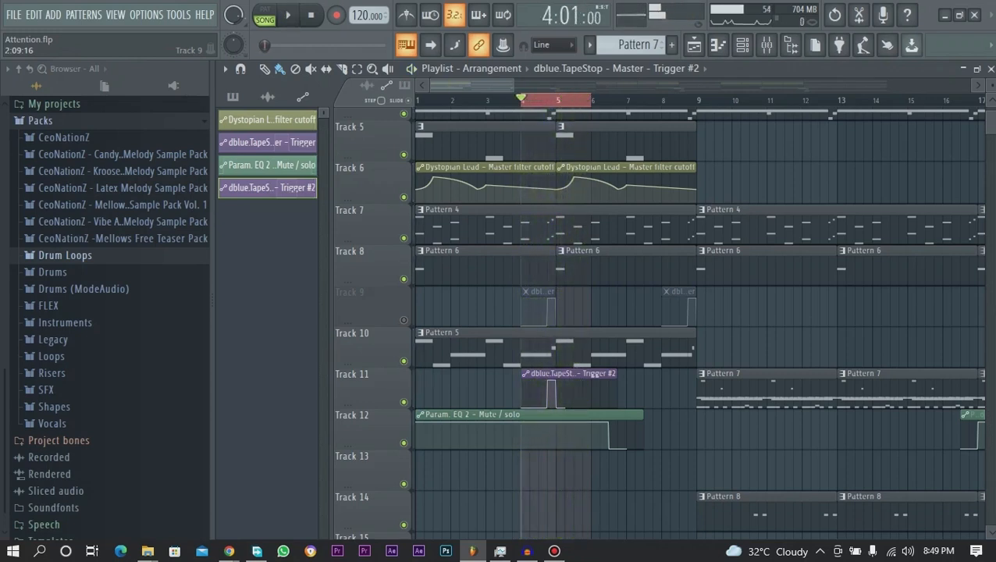